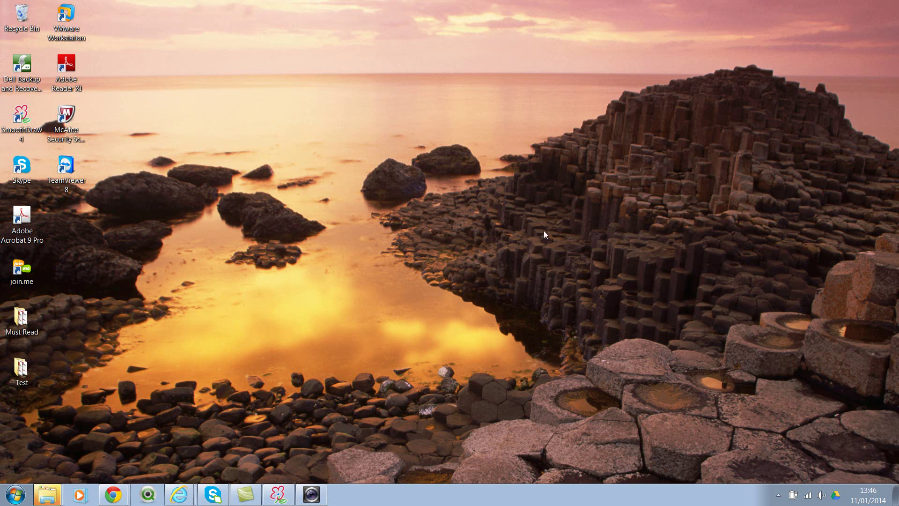
# Open Command Prompt from the Start menu search and maximize its console window.
pyautogui.click(15, 495)
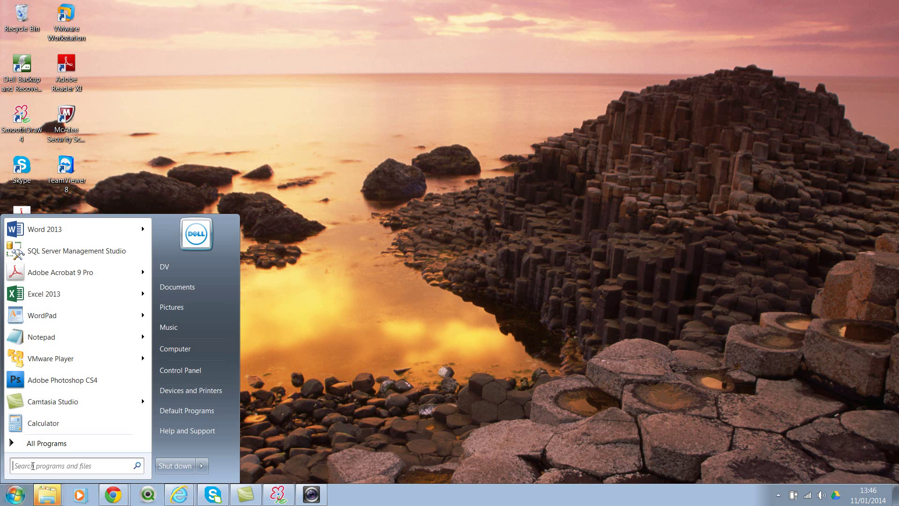
pyautogui.click(30, 466)
pyautogui.write('cmd')
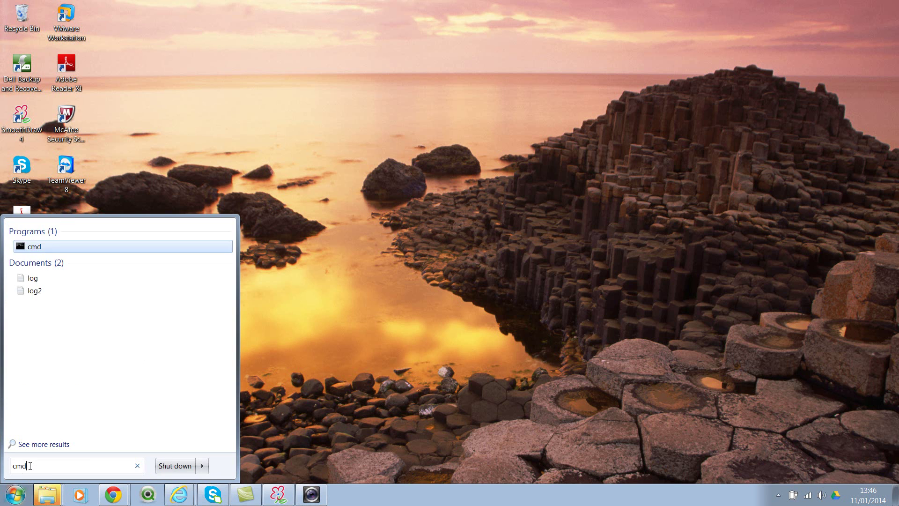
pyautogui.press('Return')
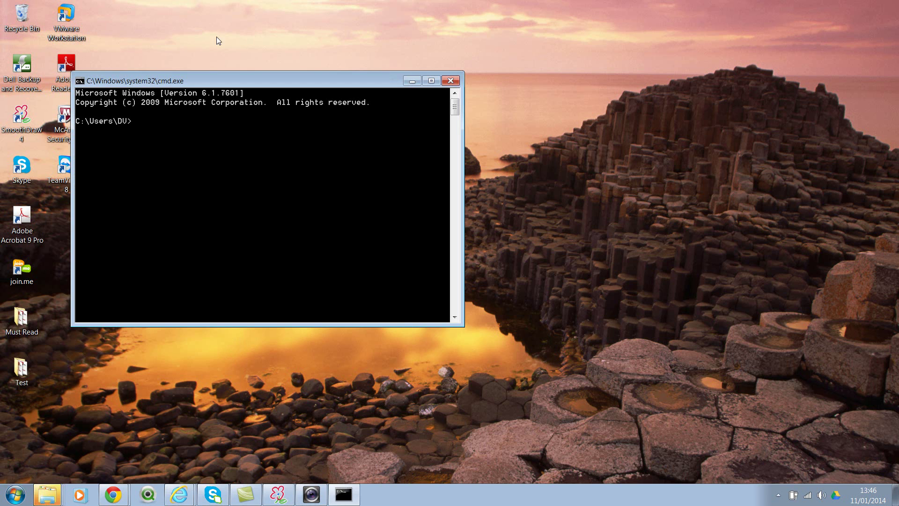
pyautogui.click(428, 80)
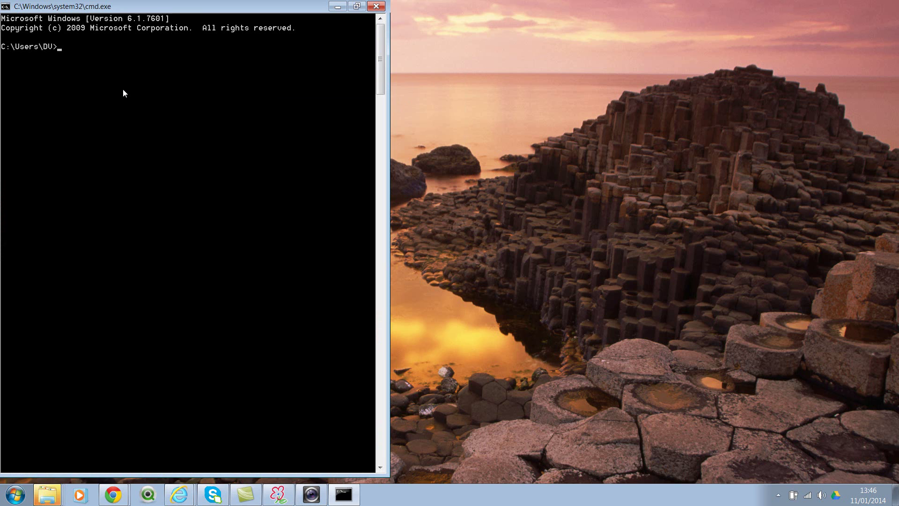
# Change directory up to C:\ and into Program Files\QlikView, then enter QV.Exe.
pyautogui.write('cd..')
pyautogui.press('Return')
pyautogui.write('cd..')
pyautogui.press('Return')
pyautogui.write('cd prog')
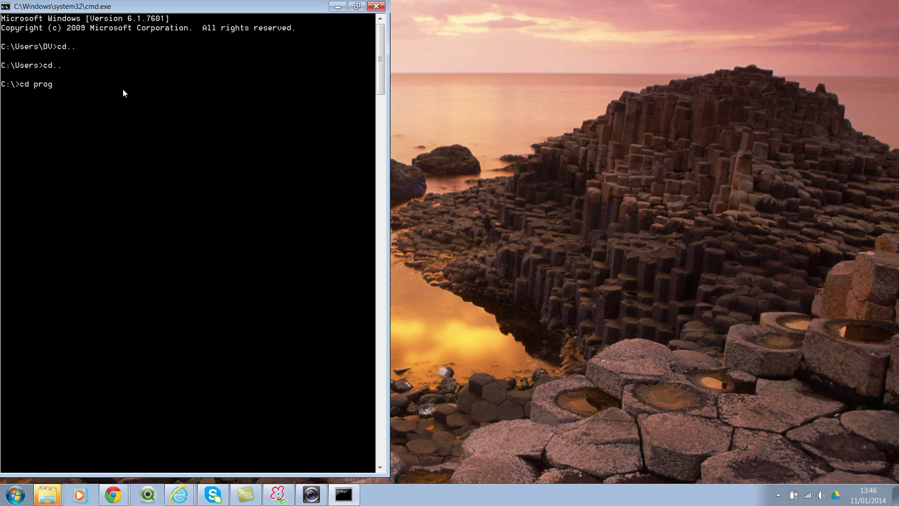
pyautogui.write('ram files')
pyautogui.press('Return')
pyautogui.write('cd qlikview')
pyautogui.press('Return')
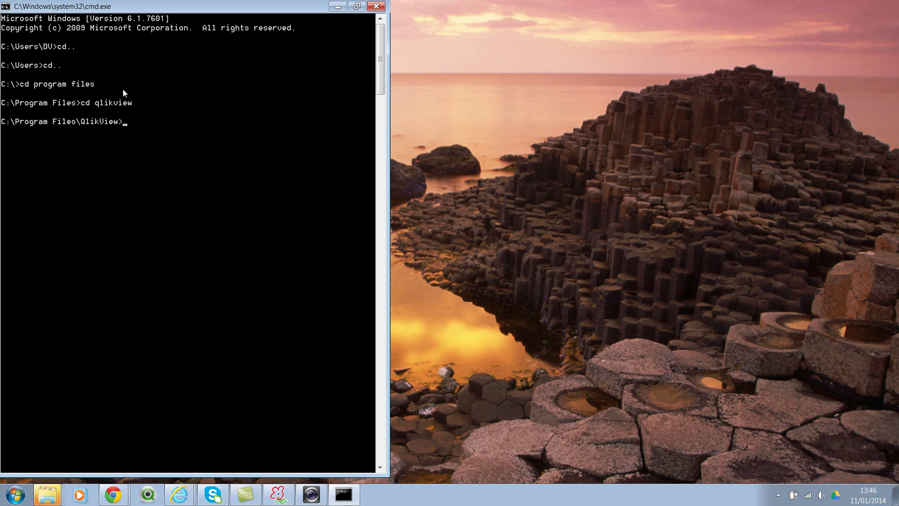
pyautogui.write('QV.Exe')
# Launch QlikView with QV.Exe, maximize its window, then close it again.
pyautogui.press('Return')
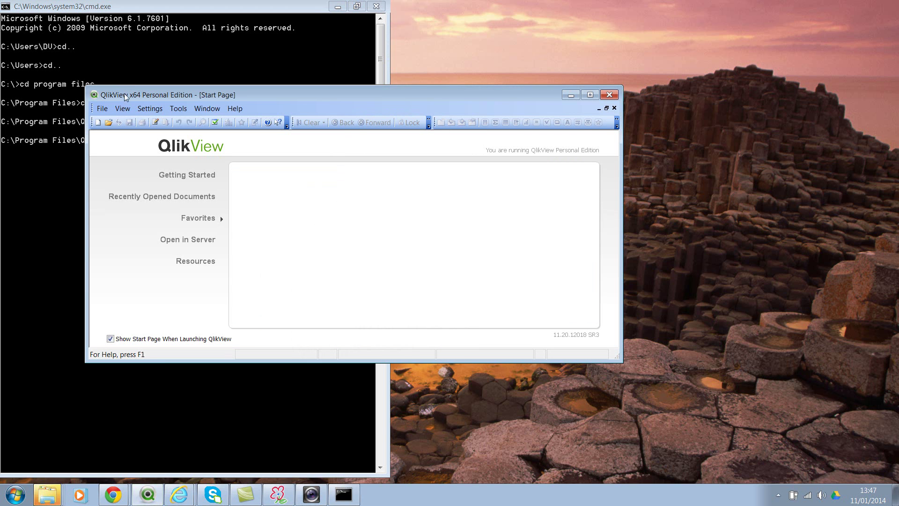
pyautogui.doubleClick(240, 92)
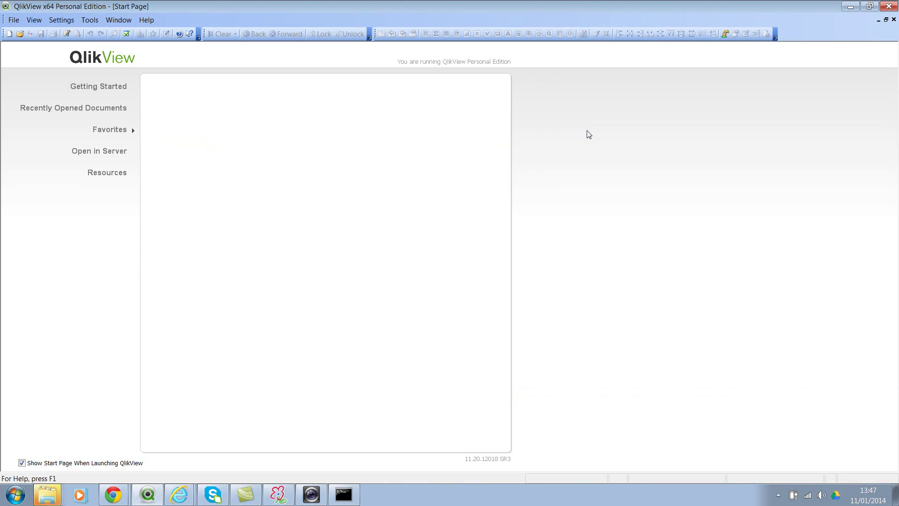
pyautogui.click(889, 6)
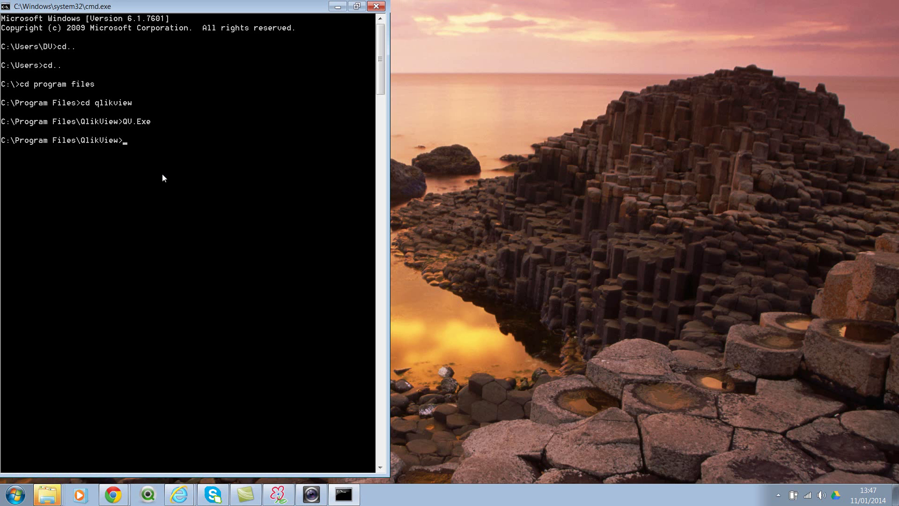
# Clear the console and run QV.Exe /L on F:QlikView\QlikShare Video Post\QV_Files\Test.QVW.
pyautogui.write('cls')
pyautogui.press('Return')
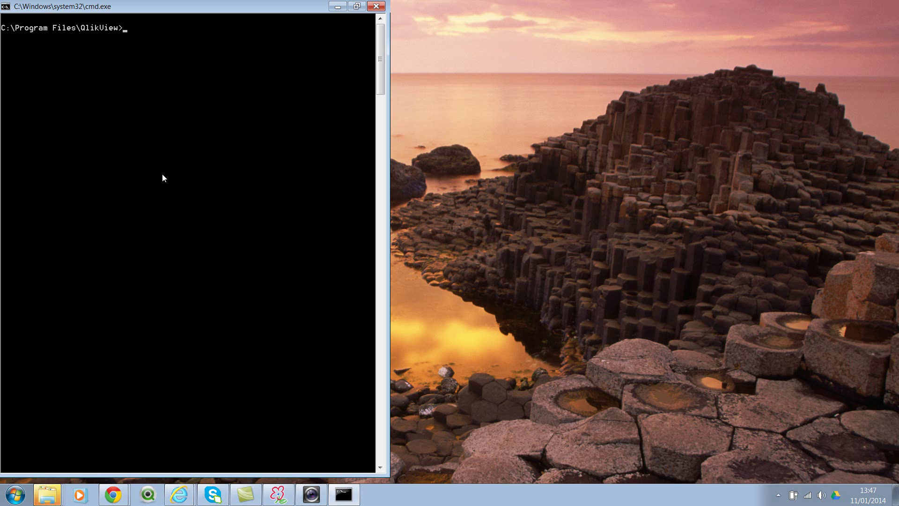
pyautogui.write('QV.Exe /')
pyautogui.write('QlikView\\Qlik')
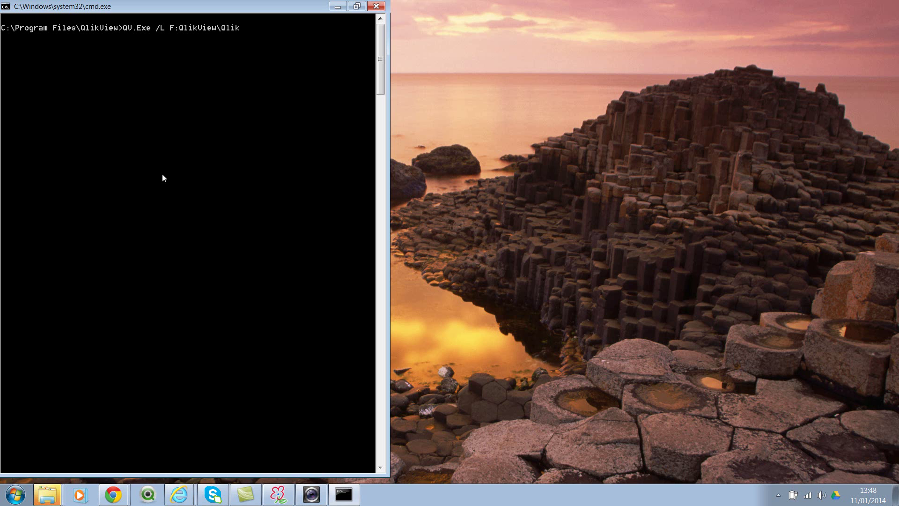
pyautogui.write('Share Video Post\\QV_Files')
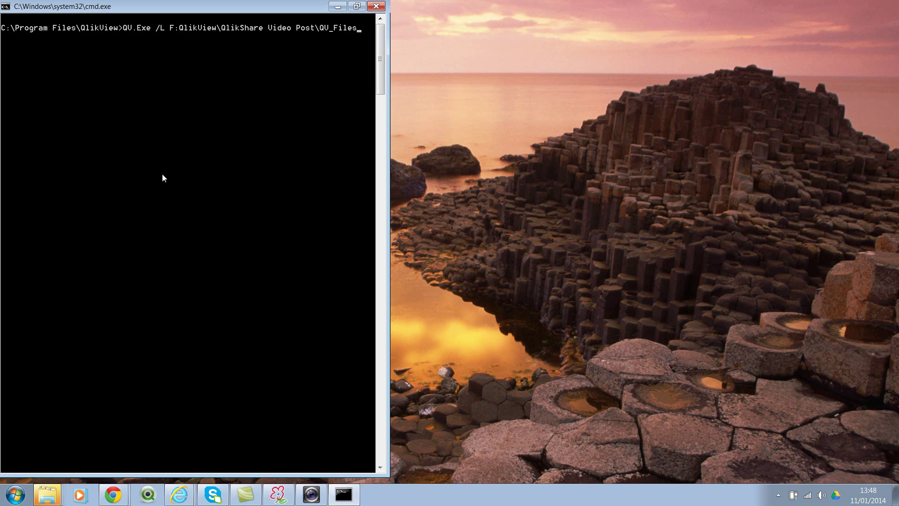
pyautogui.write('\\Test.QVW')
pyautogui.press('Return')
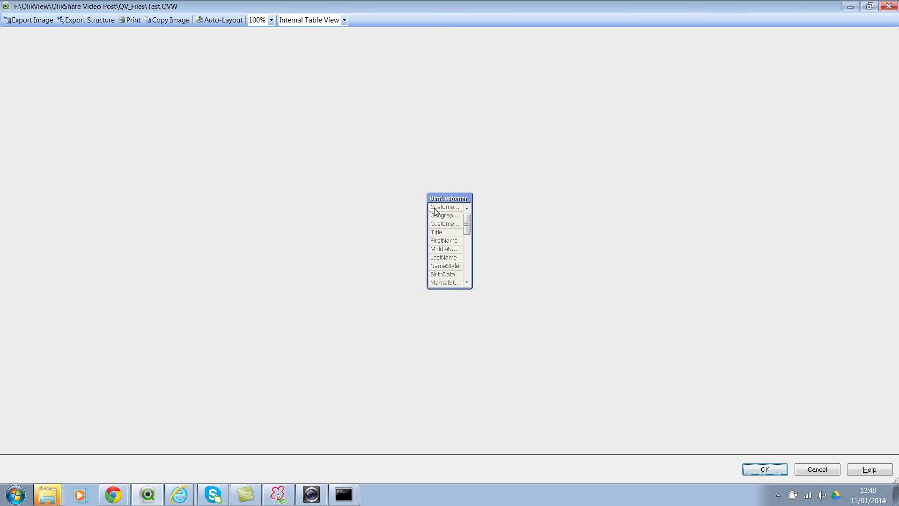
# Close the table viewer, review the load script, discard changes, then reopen Test's script.
pyautogui.click(751, 471)
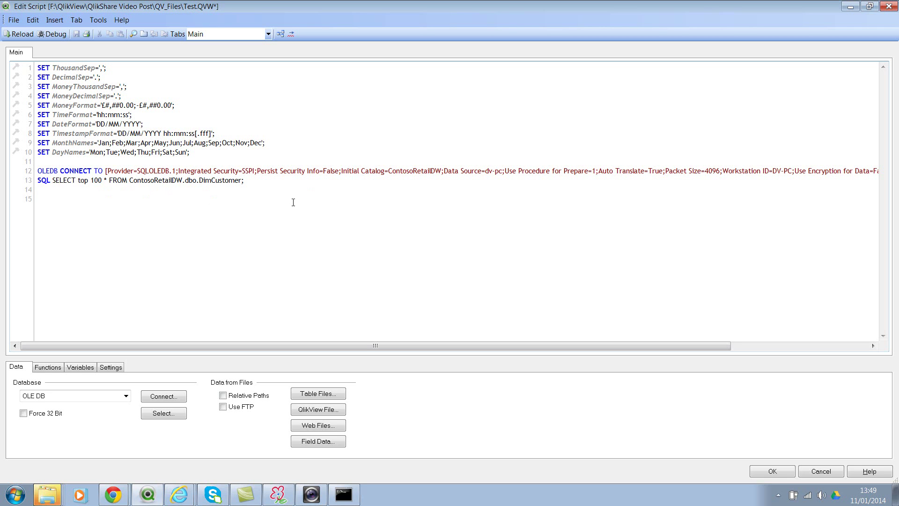
pyautogui.moveTo(244, 180); pyautogui.dragTo(47, 180)
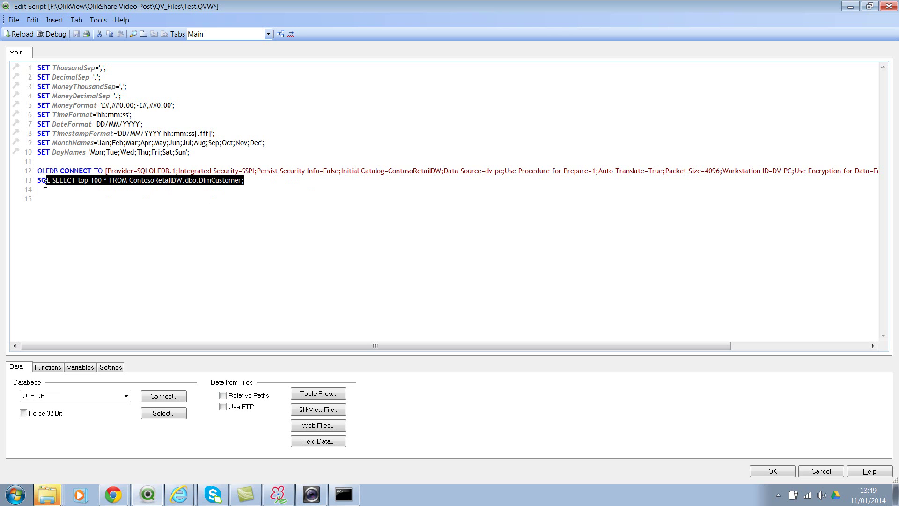
pyautogui.click(773, 471)
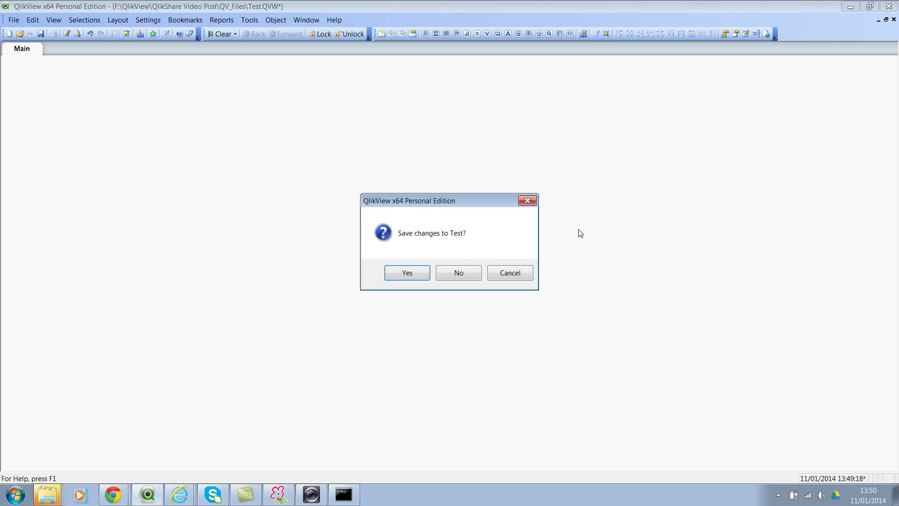
pyautogui.click(460, 273)
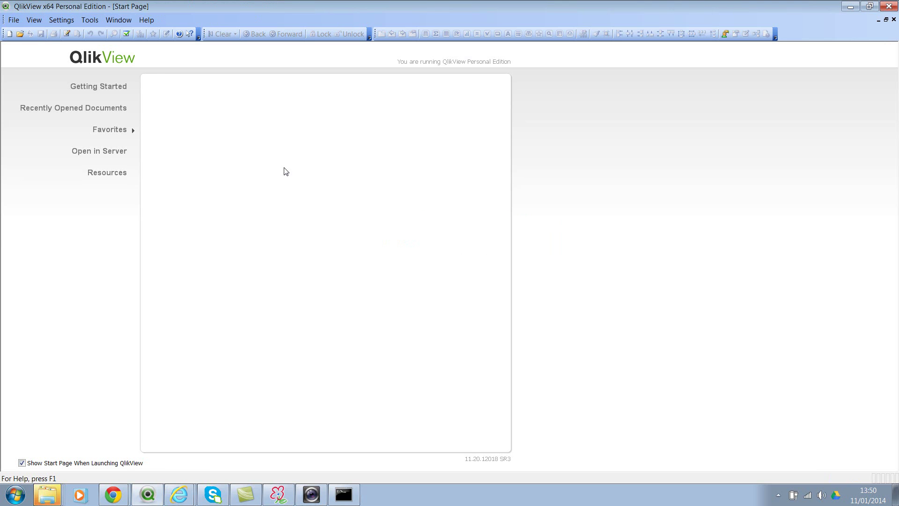
pyautogui.click(14, 20)
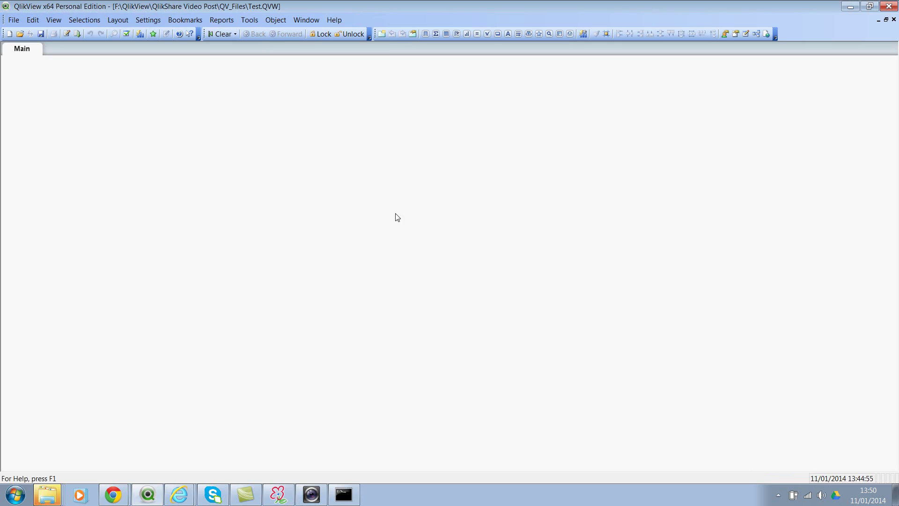
pyautogui.hotkey('ctrl', 'e')
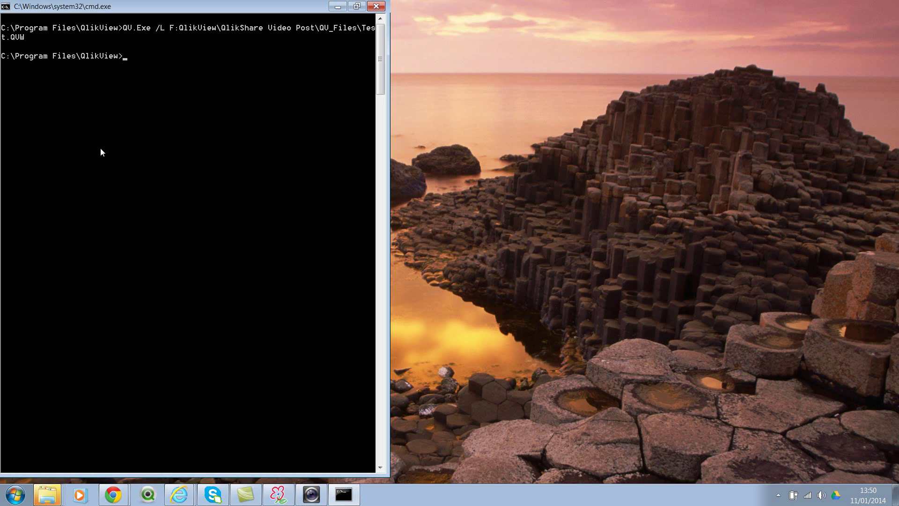
# Rerun the Test.QVW command with the /r switch in place of /L.
pyautogui.write('QV.Exe /L F:QlikView\\QlikShare Video Post\\QV_Files\\Test.QVW')
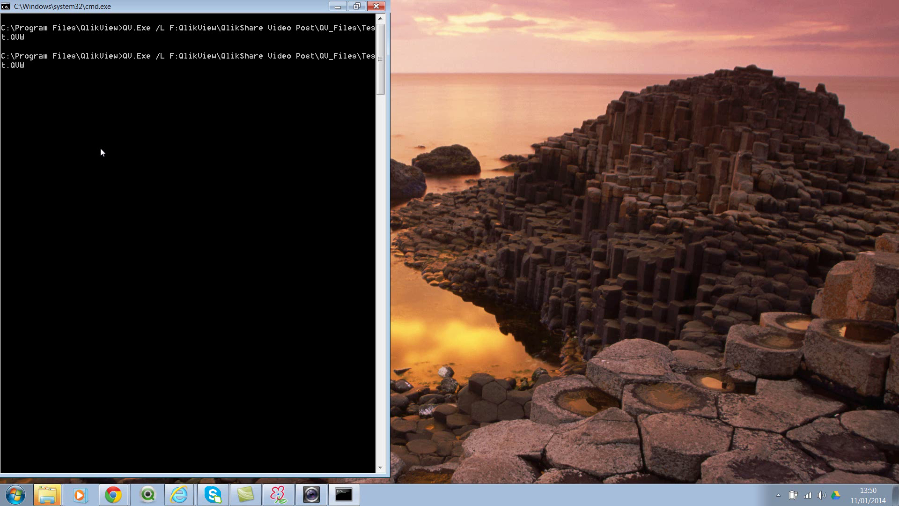
pyautogui.press('Left')
pyautogui.press('Left')
pyautogui.press('Left')
pyautogui.press('Left')
pyautogui.press('Left')
pyautogui.press('Left')
pyautogui.press('Left')
pyautogui.press('Left')
pyautogui.press('Left')
pyautogui.press('Left')
pyautogui.press('Left')
pyautogui.press('Left')
pyautogui.press('Left')
pyautogui.press('Left')
pyautogui.press('BackSpace')
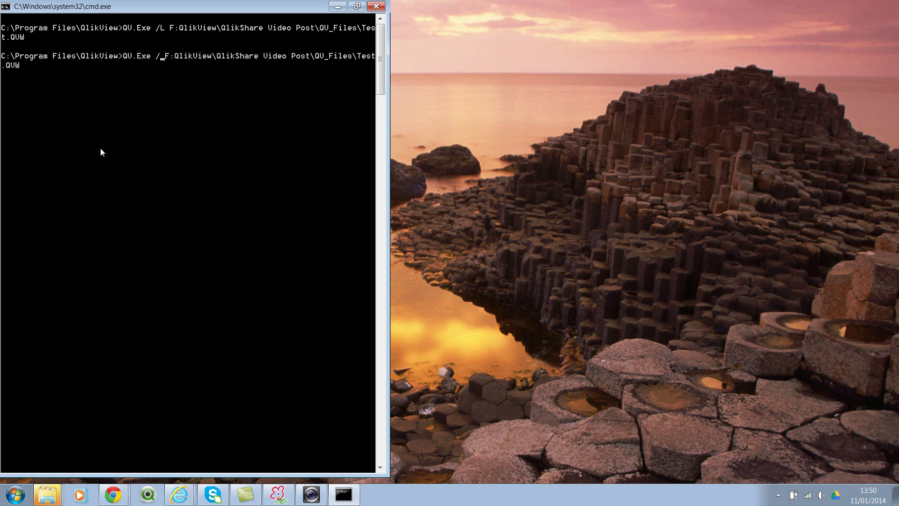
pyautogui.write('r')
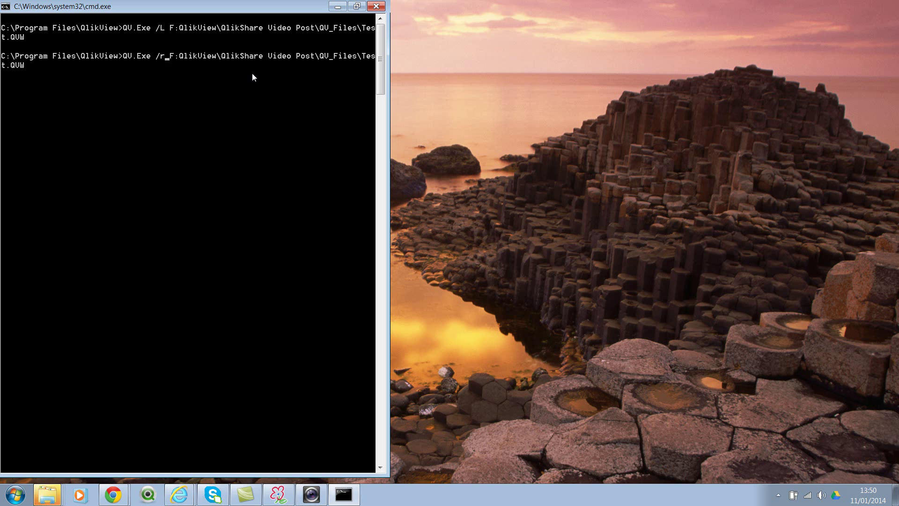
pyautogui.press('Return')
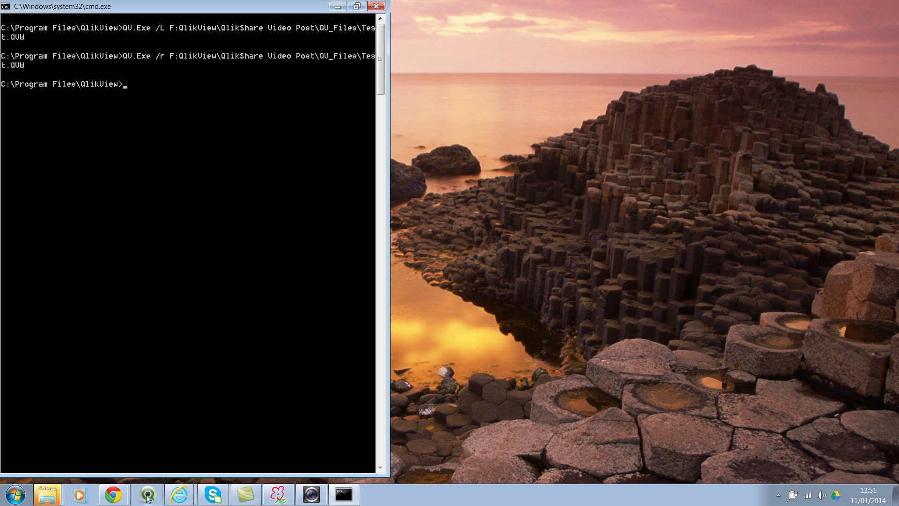
# Reopen Test from recent files in a maximized QlikView and check its DimCustomer table structure.
pyautogui.click(147, 495)
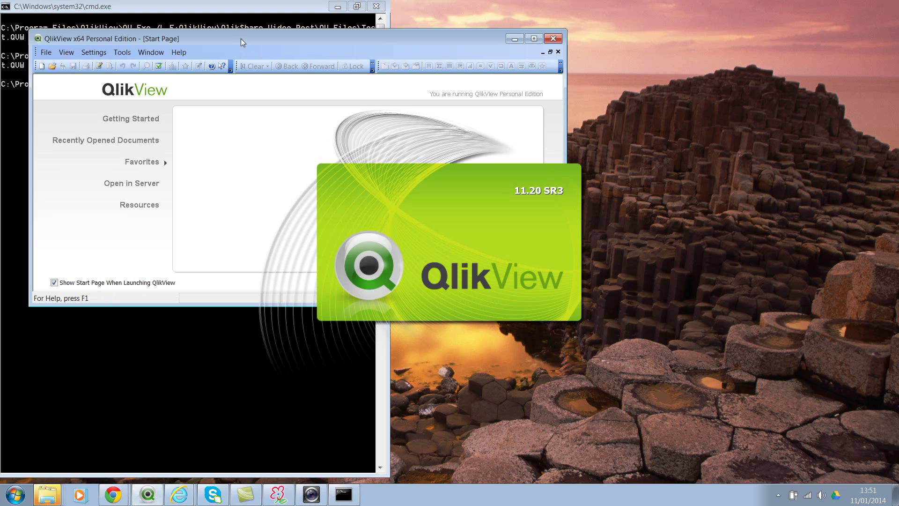
pyautogui.doubleClick(241, 39)
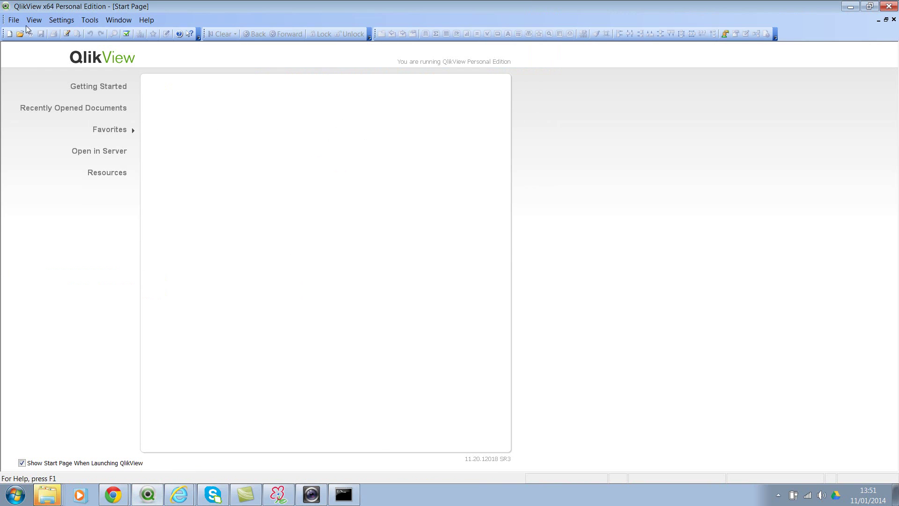
pyautogui.click(13, 21)
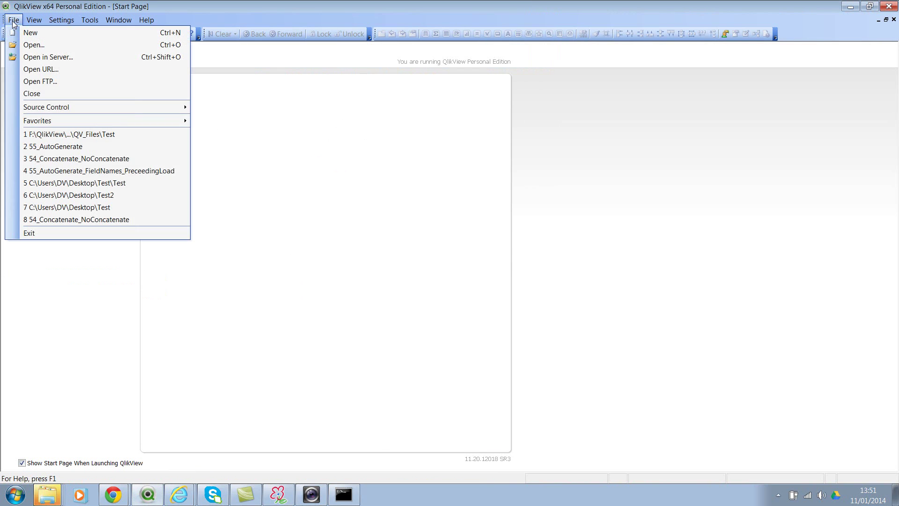
pyautogui.click(112, 135)
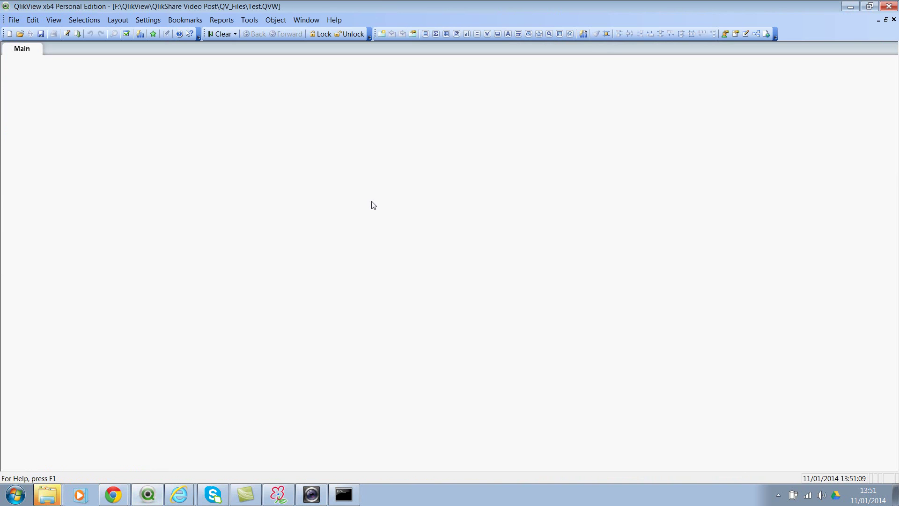
pyautogui.hotkey('ctrl', 't')
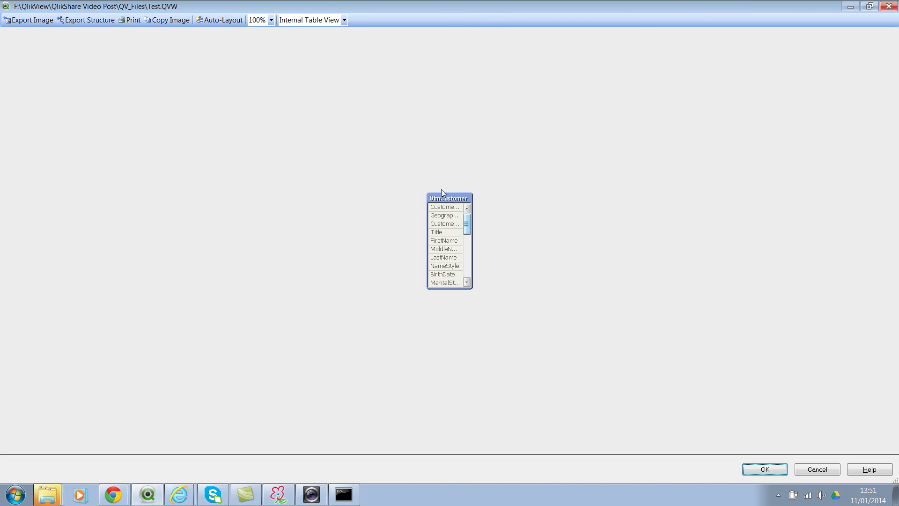
pyautogui.click(766, 470)
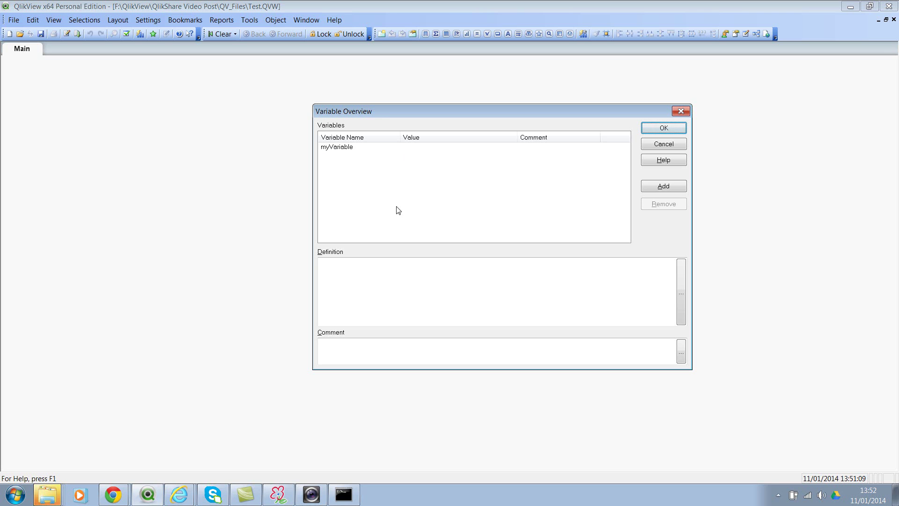
# Close the variable list and rerun the command as QV.Exe /L /vmyVariable=100 on Test.QVW.
pyautogui.click(665, 129)
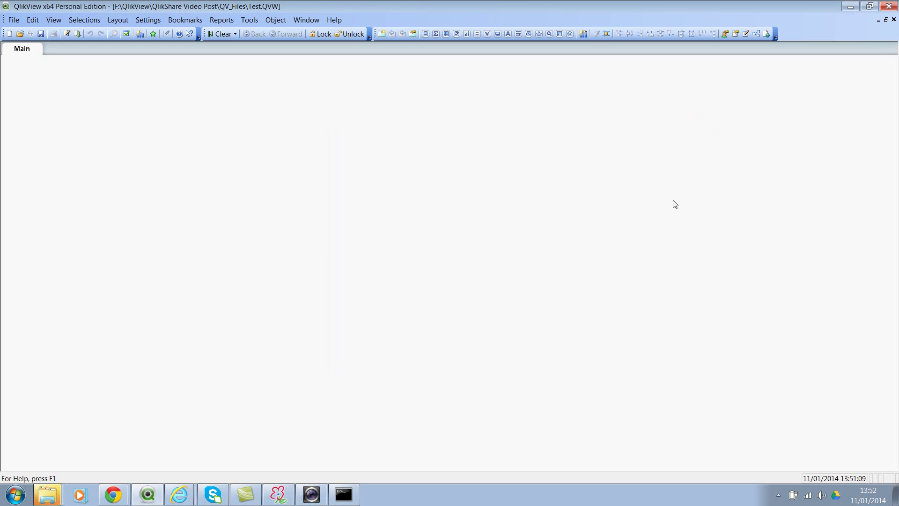
pyautogui.click(892, 6)
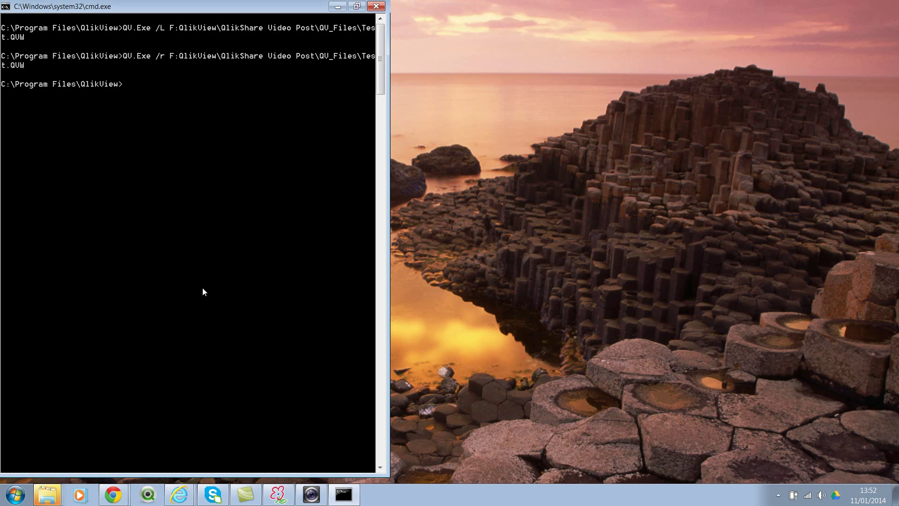
pyautogui.press('Right')
pyautogui.press('Right')
pyautogui.press('Right')
pyautogui.press('Right')
pyautogui.press('Right')
pyautogui.press('Right')
pyautogui.press('Right')
pyautogui.press('Right')
pyautogui.press('Right')
pyautogui.press('Right')
pyautogui.press('Right')
pyautogui.press('Right')
pyautogui.press('Right')
pyautogui.press('Right')
pyautogui.press('Right')
pyautogui.press('Right')
pyautogui.press('Right')
pyautogui.press('Right')
pyautogui.press('Right')
pyautogui.press('Right')
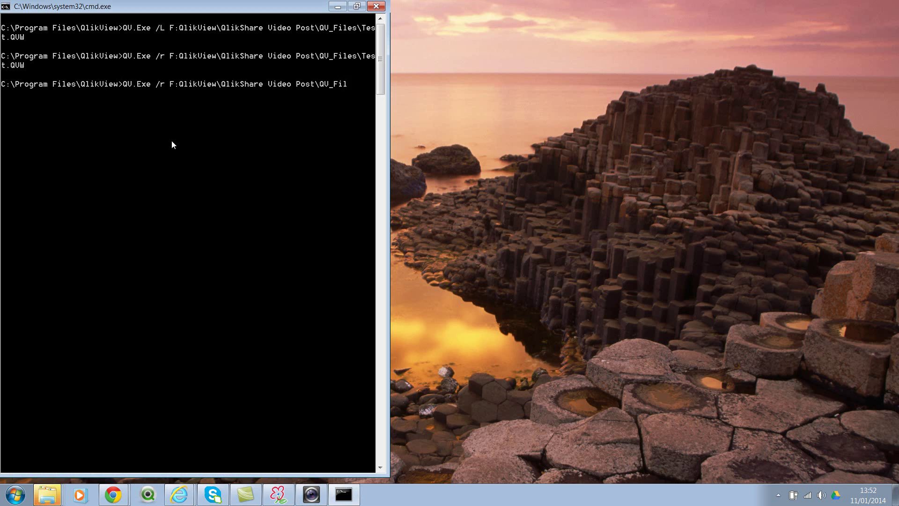
pyautogui.write('\\Test.QVW')
pyautogui.press('Delete')
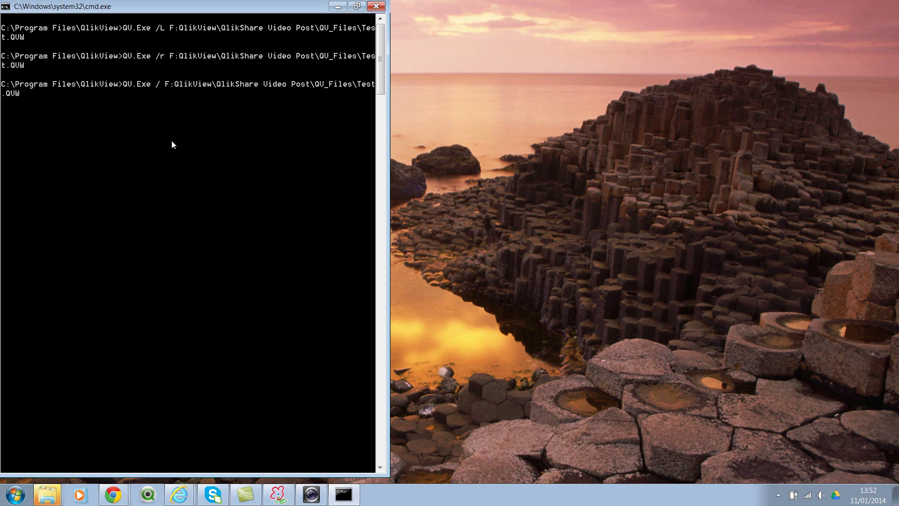
pyautogui.write('L')
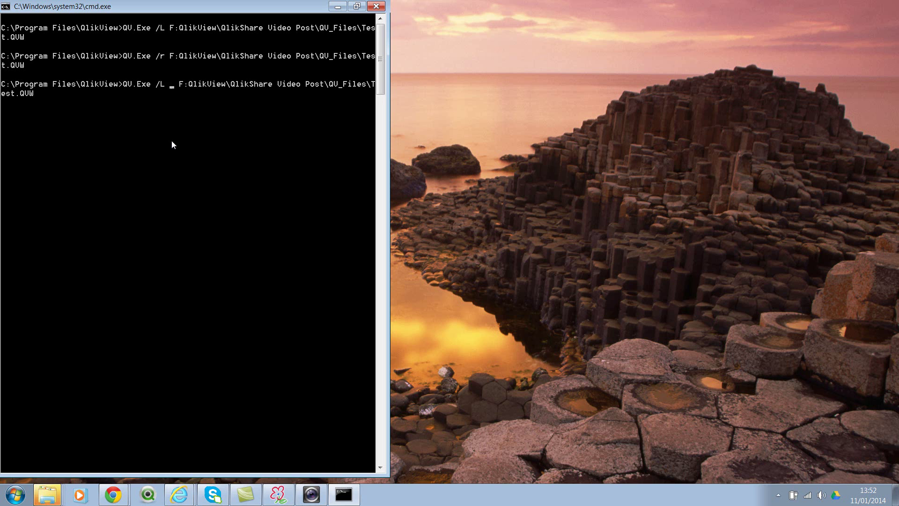
pyautogui.write('  /v')
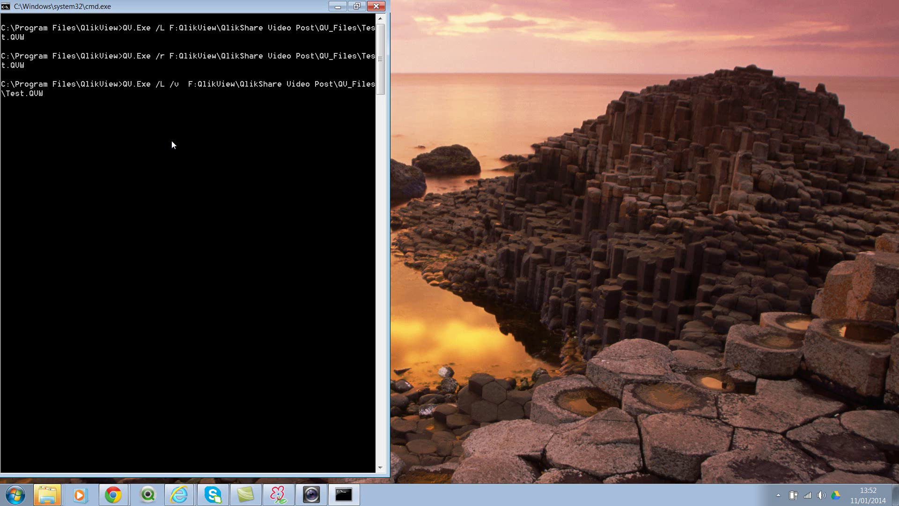
pyautogui.write('m')
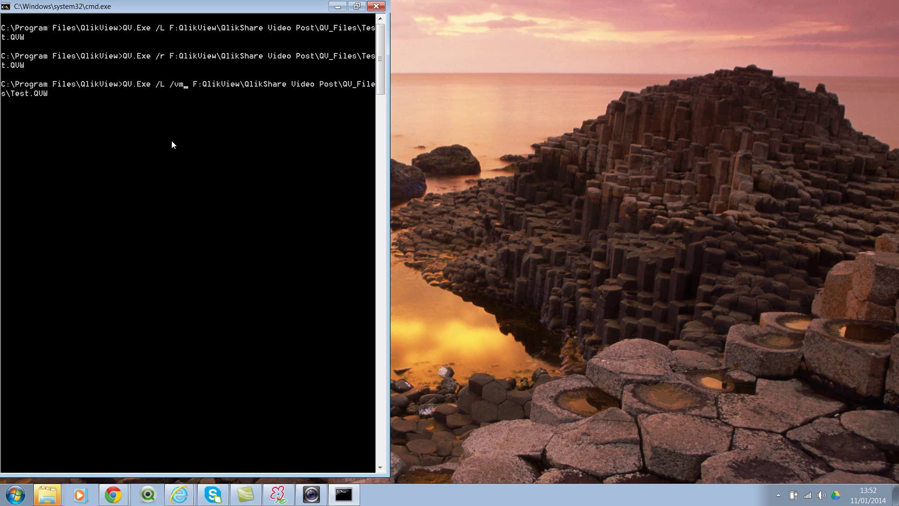
pyautogui.write('yV')
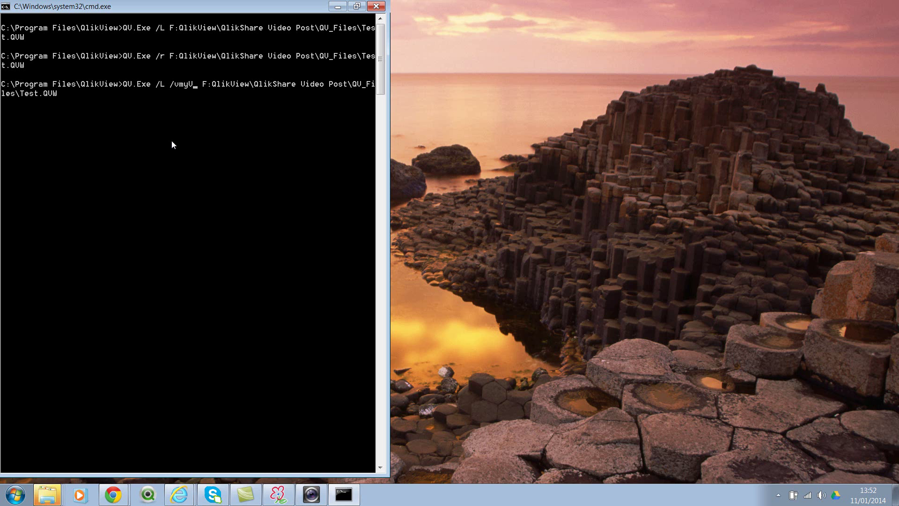
pyautogui.write('ariable')
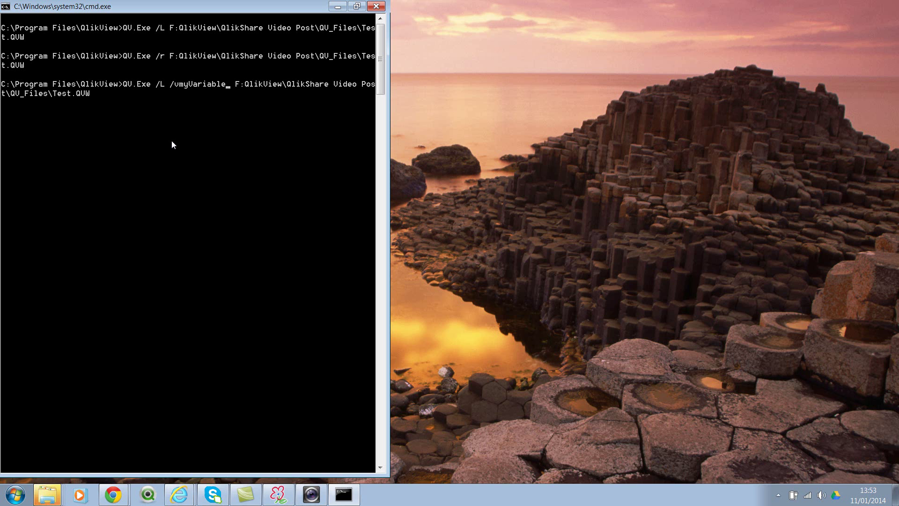
pyautogui.write('=100')
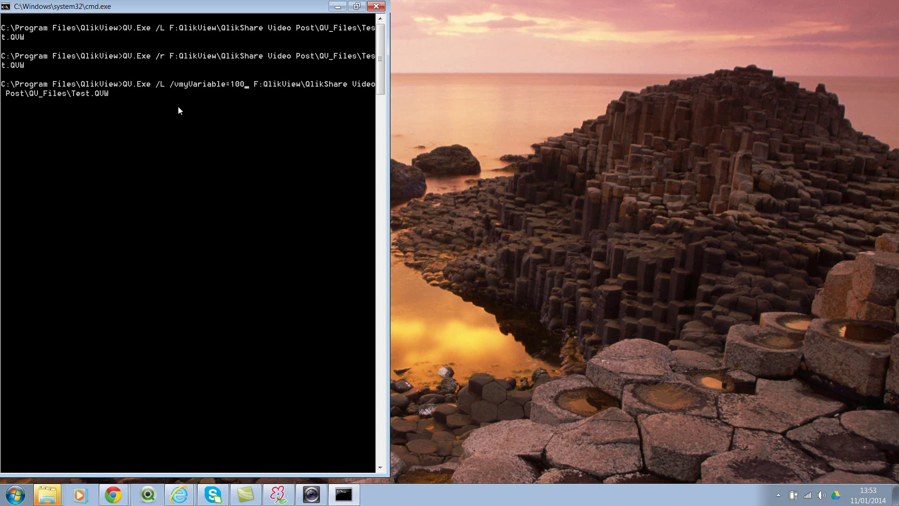
pyautogui.press('Return')
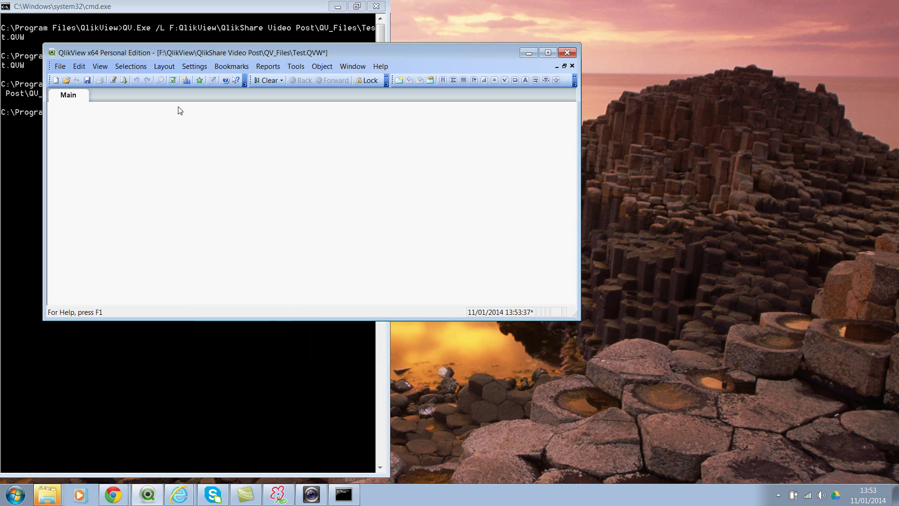
# Confirm myVariable equals 100, then save and close Test and minimize QlikView.
pyautogui.doubleClick(361, 53)
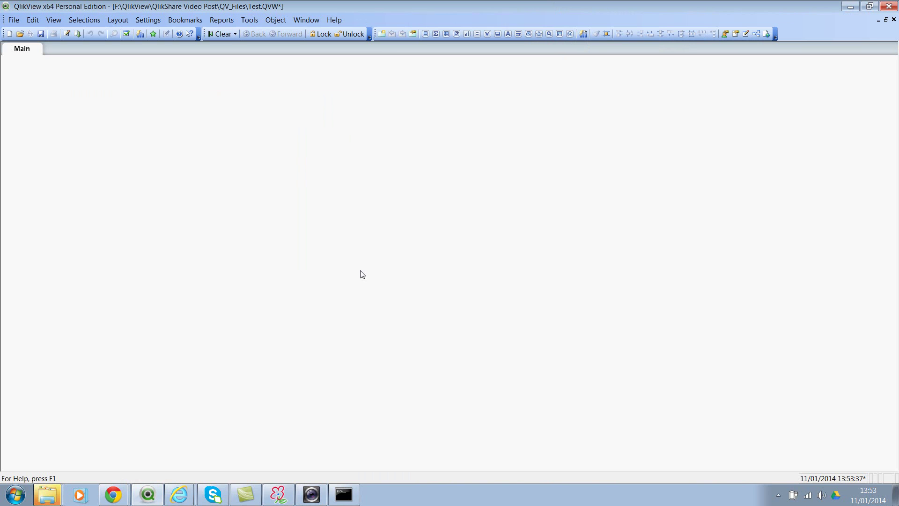
pyautogui.hotkey('ctrl', 'alt', 'v')
pyautogui.click(395, 149)
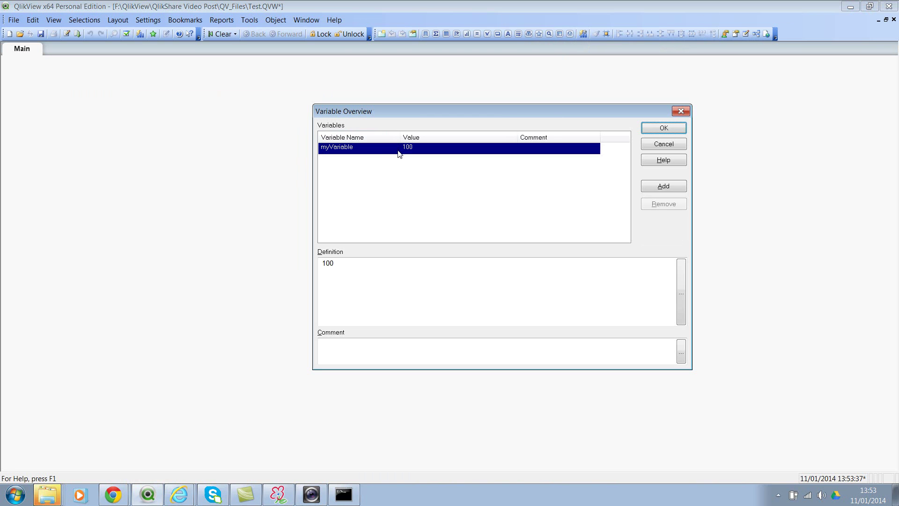
pyautogui.click(654, 127)
pyautogui.click(893, 19)
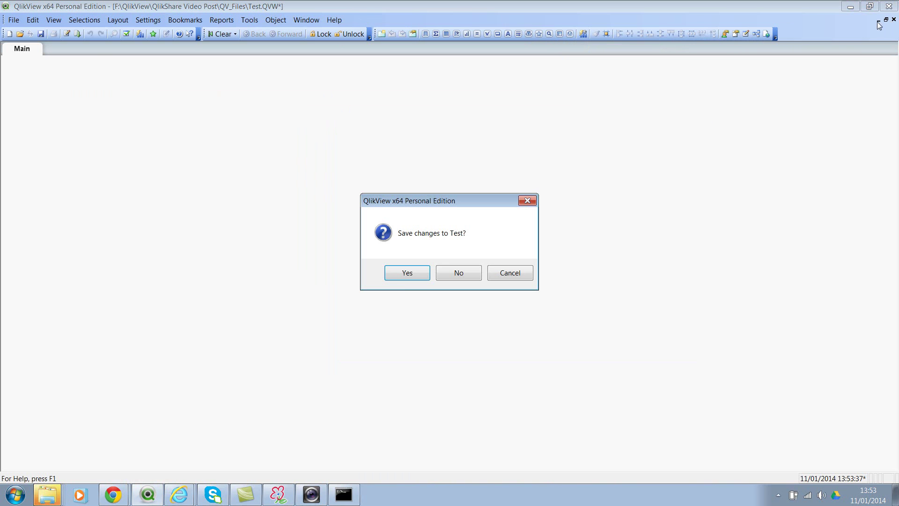
pyautogui.click(399, 277)
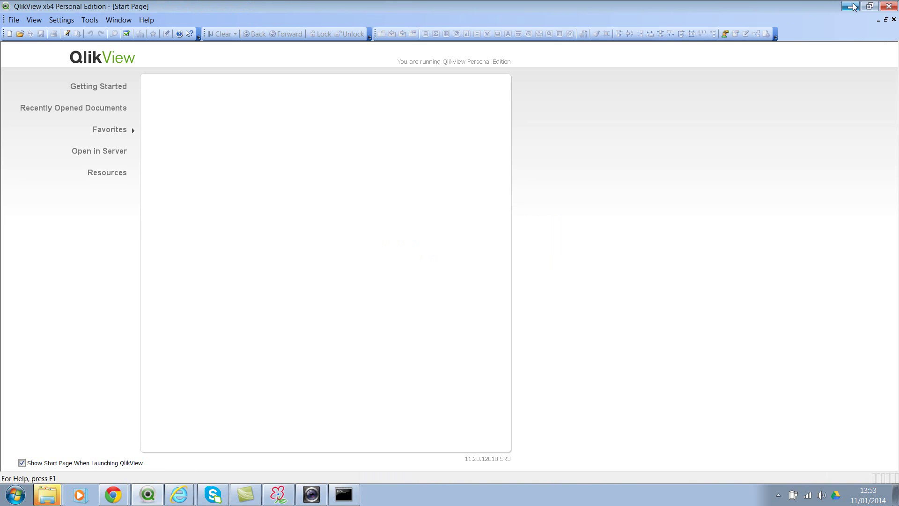
pyautogui.click(851, 7)
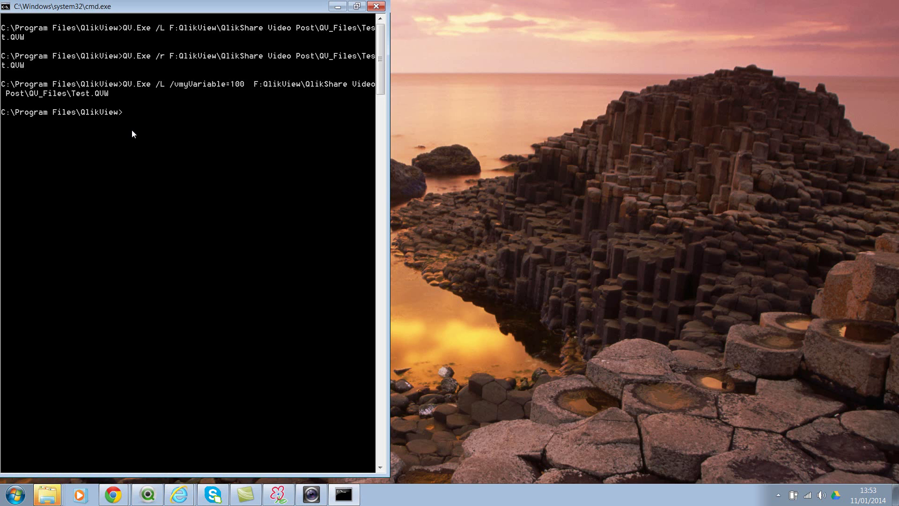
# Rerun the Test.QVW command with /vmyVariable=DV instead of 100.
pyautogui.write('V.Exe /L /vmyVariable=100  F:Qlik')
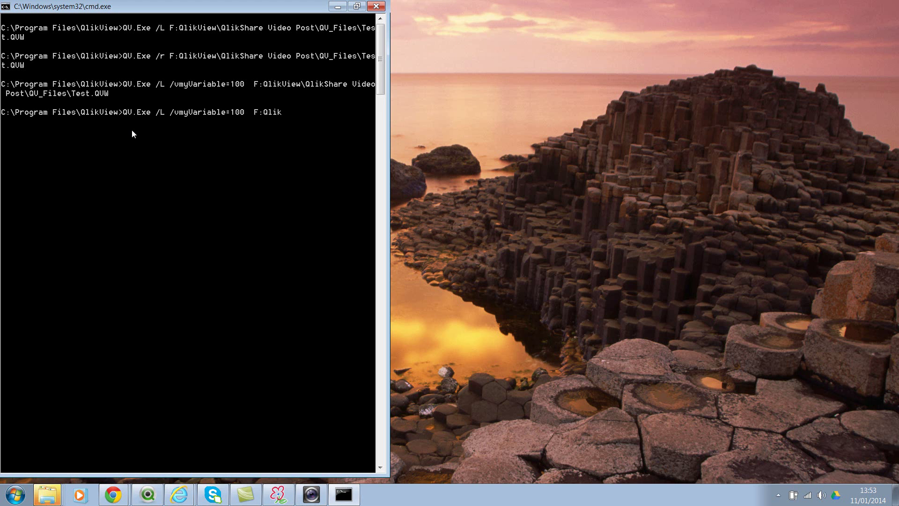
pyautogui.write('View\\QlikShare Video Post\\QV_Files\\Test.QVW')
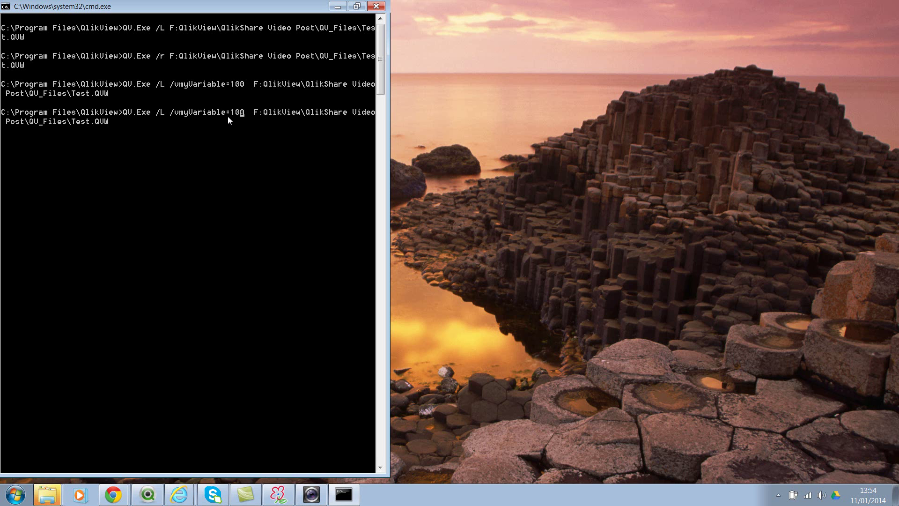
pyautogui.press('BackSpace')
pyautogui.press('BackSpace')
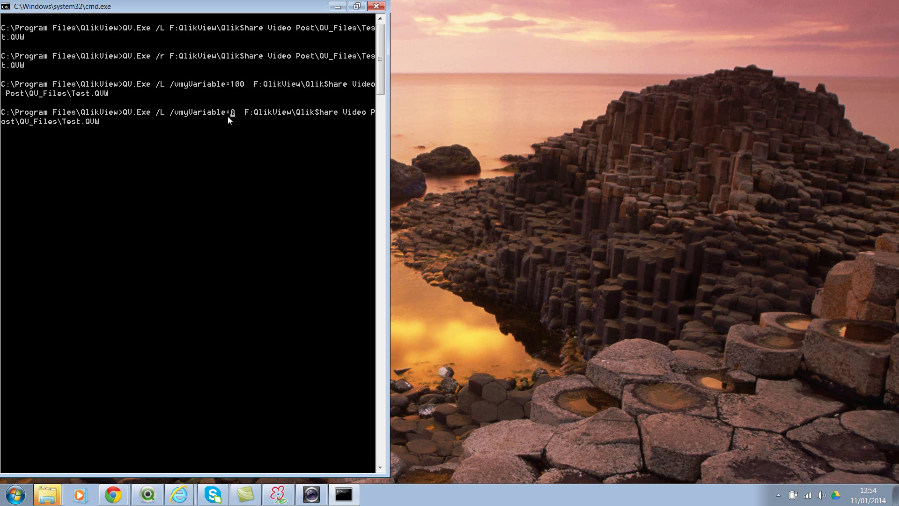
pyautogui.press('Delete')
pyautogui.write('DV')
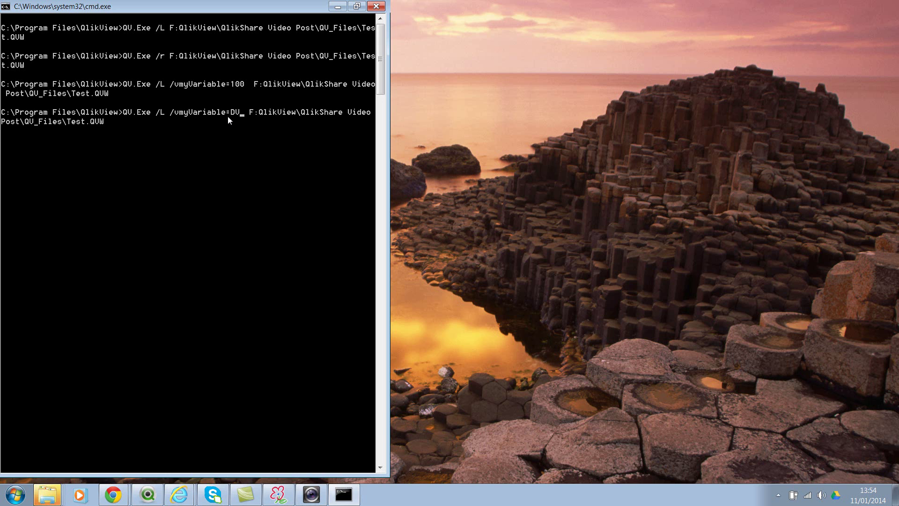
pyautogui.press('Return')
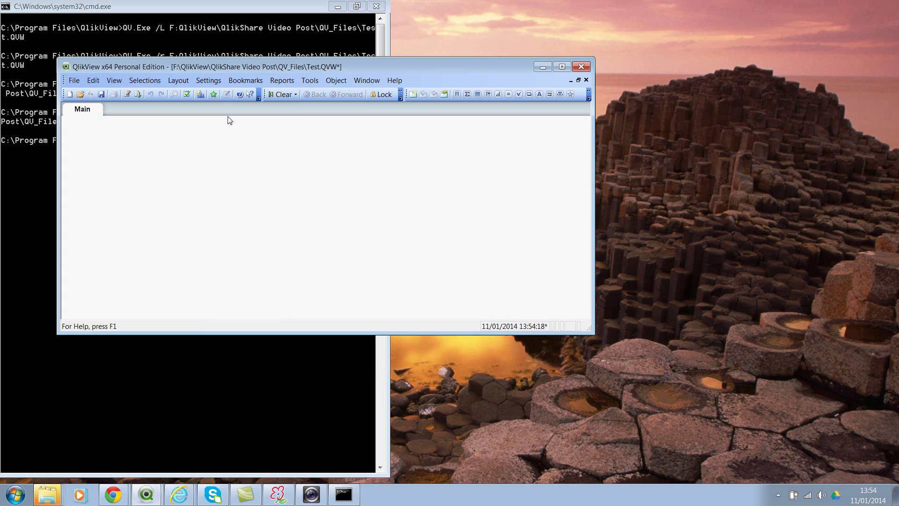
# Verify myVariable reads DV in the variable overview, then close Test without saving.
pyautogui.doubleClick(338, 67)
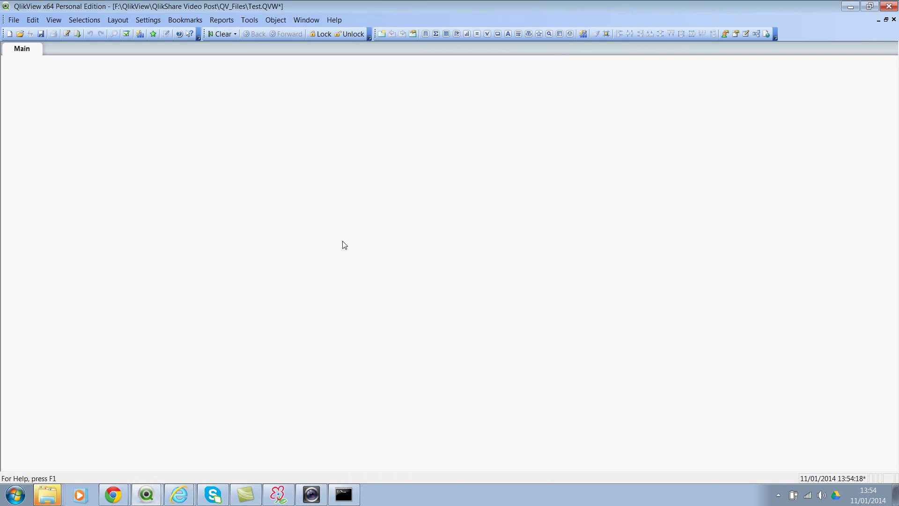
pyautogui.hotkey('ctrl', 'alt', 'v')
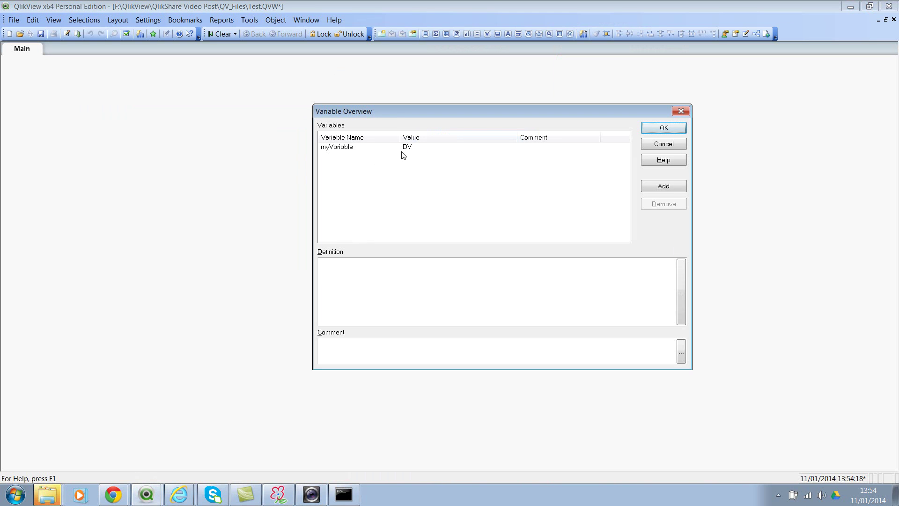
pyautogui.click(662, 128)
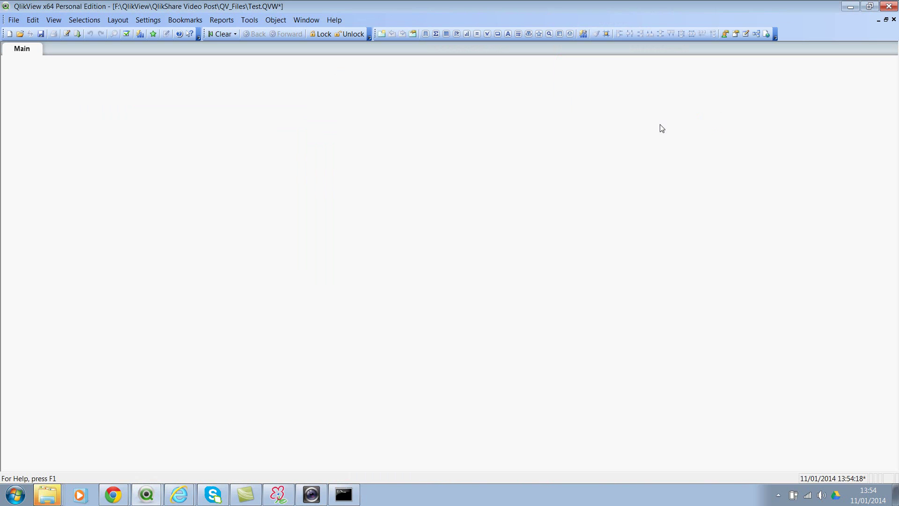
pyautogui.click(889, 7)
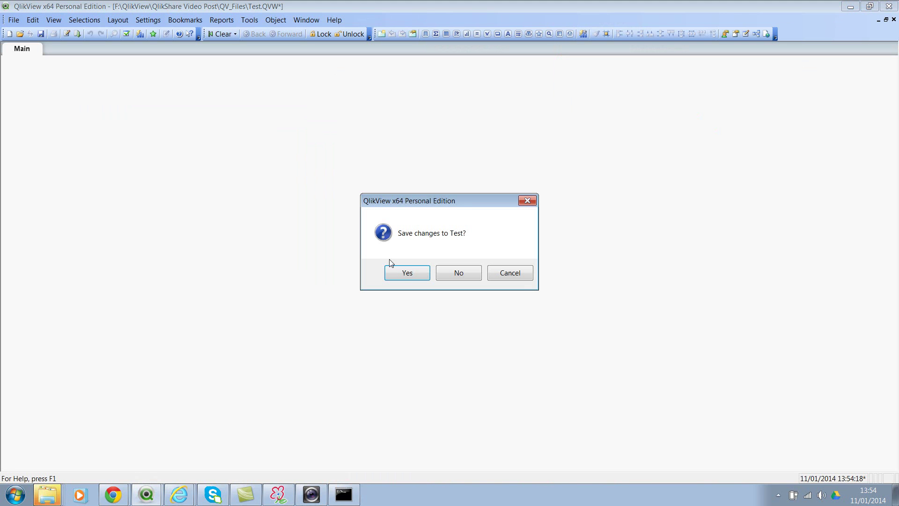
pyautogui.click(451, 274)
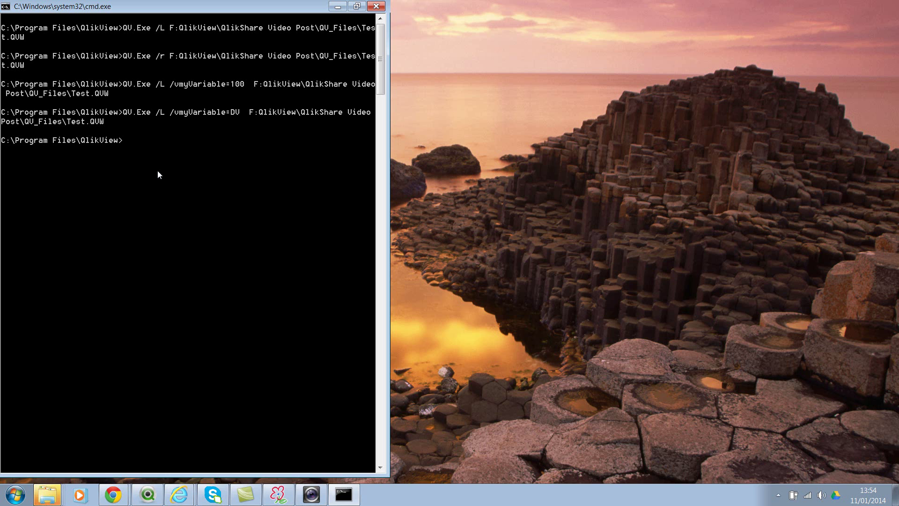
# Run QV.Exe /NoData on F:QlikView\QlikShare Video Post\QV_Files\Test.QVW to open it without data.
pyautogui.write('QV')
pyautogui.write('.E')
pyautogui.write('xe /NoData')
pyautogui.write(' F:Q')
pyautogui.write('likView\\')
pyautogui.write('Qlik')
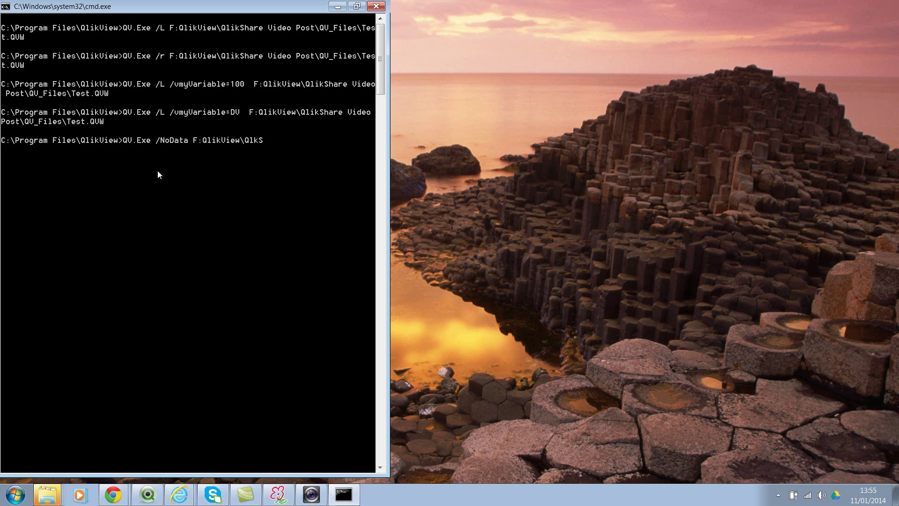
pyautogui.write('Share Video Post\\QV_Files')
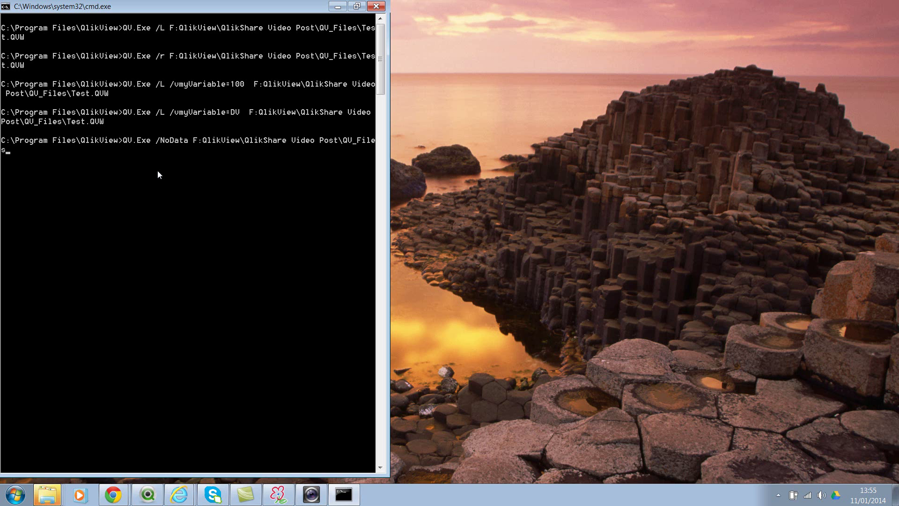
pyautogui.write('\\Test.QVW')
pyautogui.press('Return')
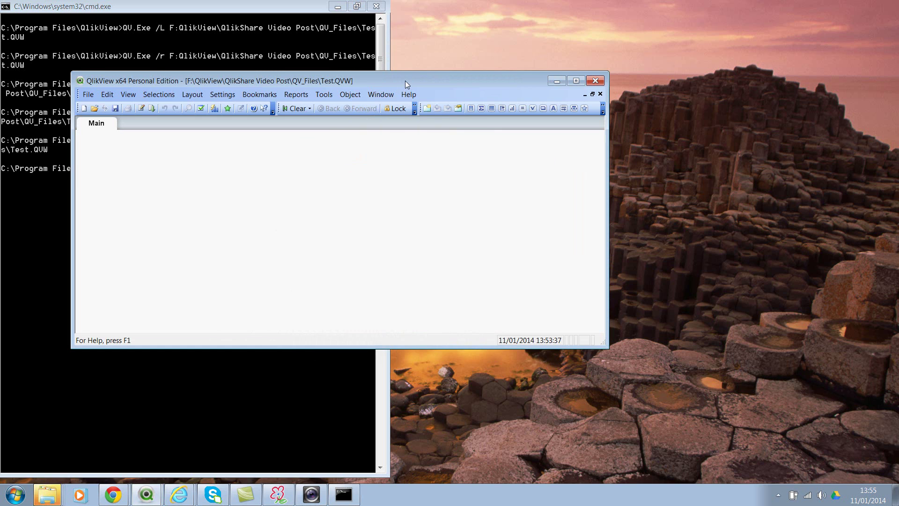
# Maximize the QlikView window showing the data-less Test.QVW.
pyautogui.doubleClick(405, 80)
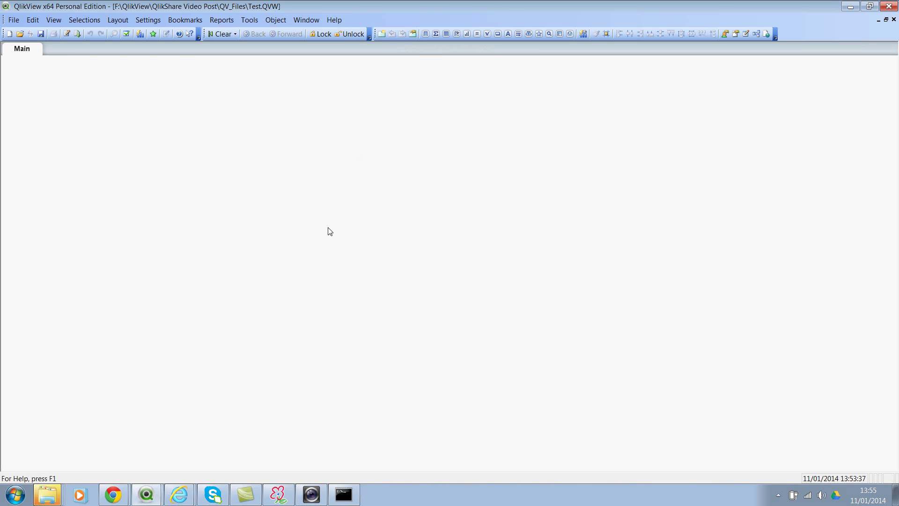